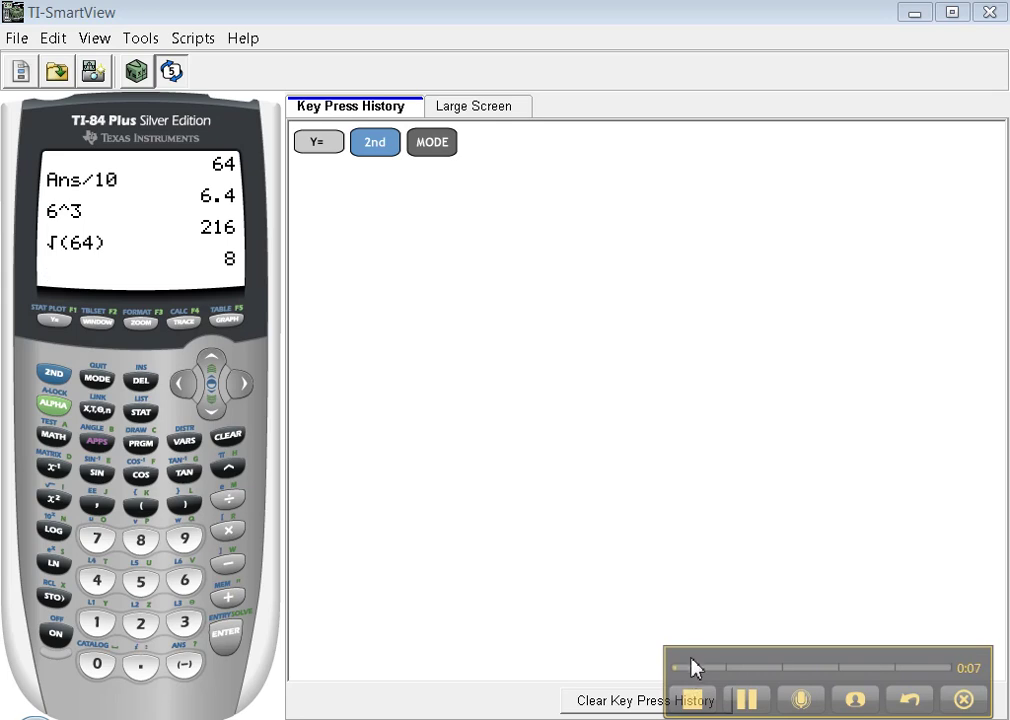
# Show the empty Y= function editor on the emulated TI-84 Plus
pyautogui.moveTo(697, 667)
pyautogui.mouseDown()
pyautogui.moveTo(706, 670)
pyautogui.moveTo(705, 658)
pyautogui.mouseUp()
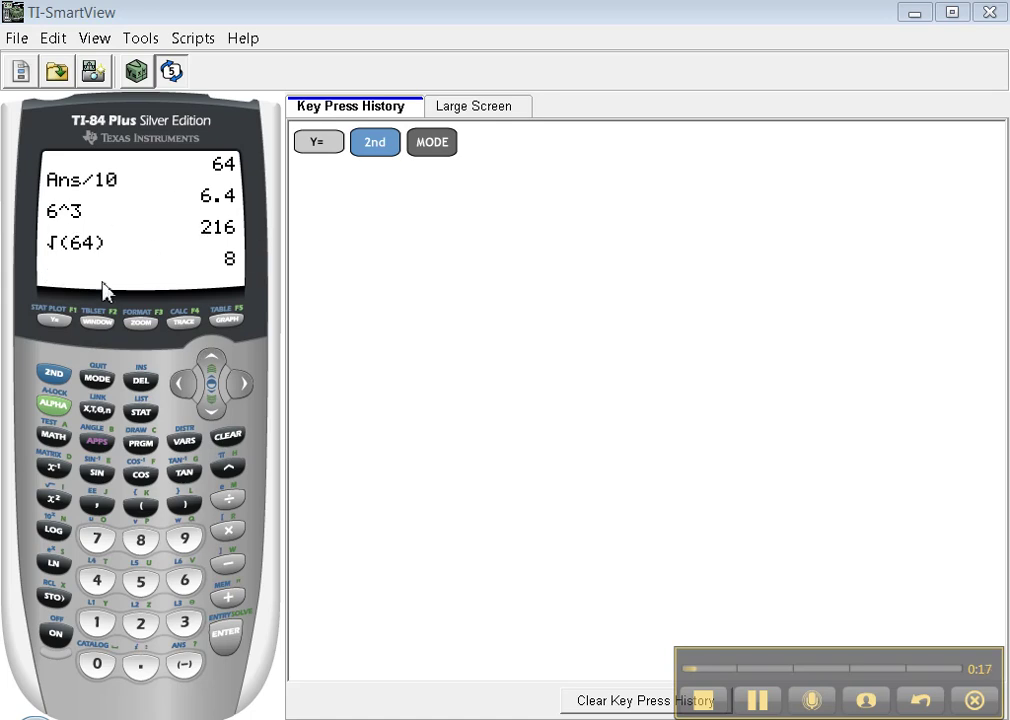
pyautogui.click(54, 322)
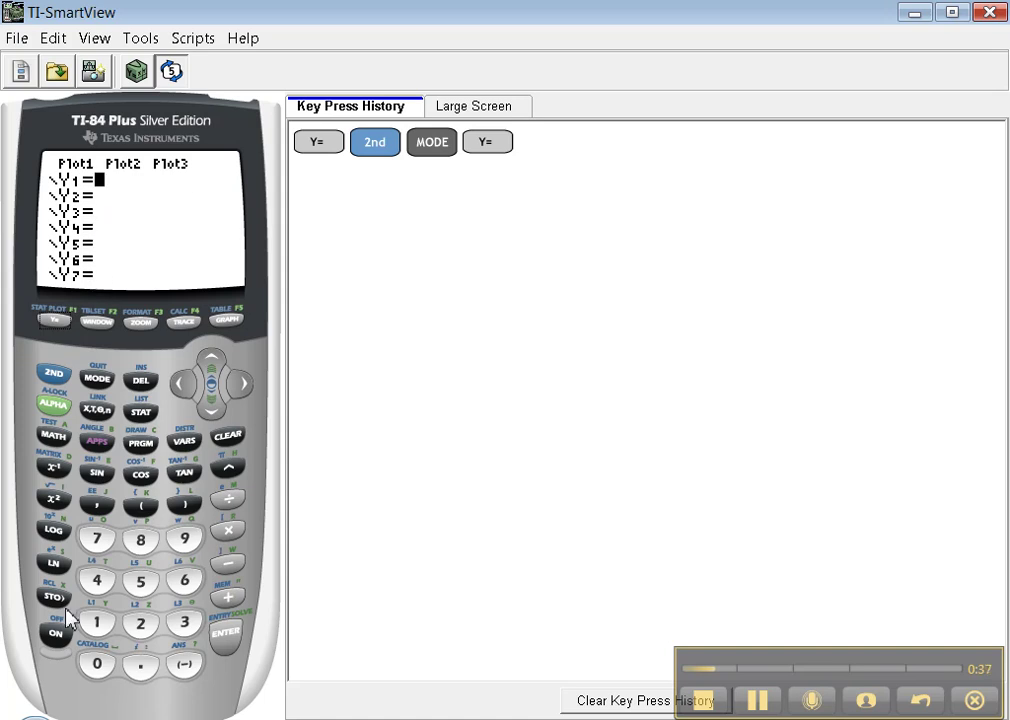
# Enter Y1 = 2X-3 and confirm it, leaving the editor at Y2
pyautogui.click(141, 624)
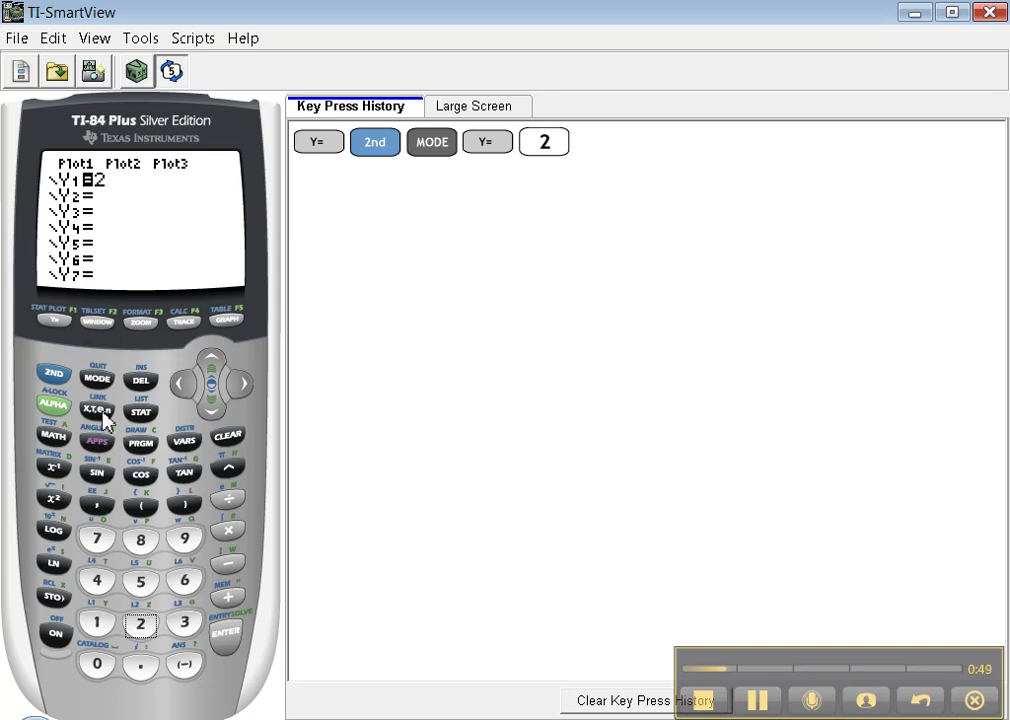
pyautogui.click(97, 410)
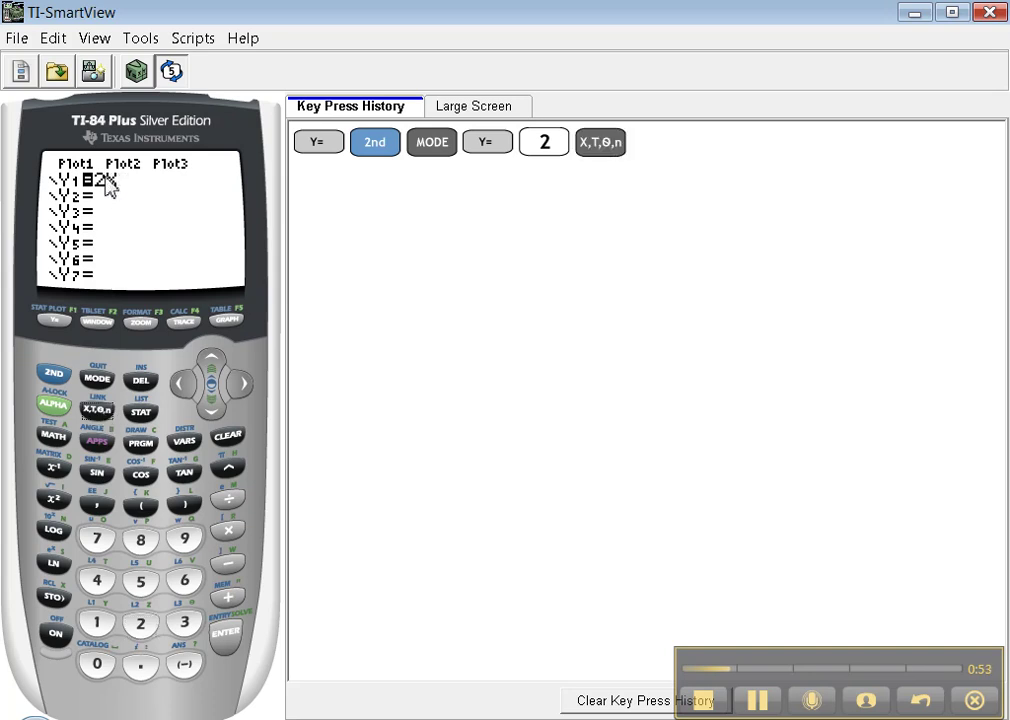
pyautogui.click(228, 563)
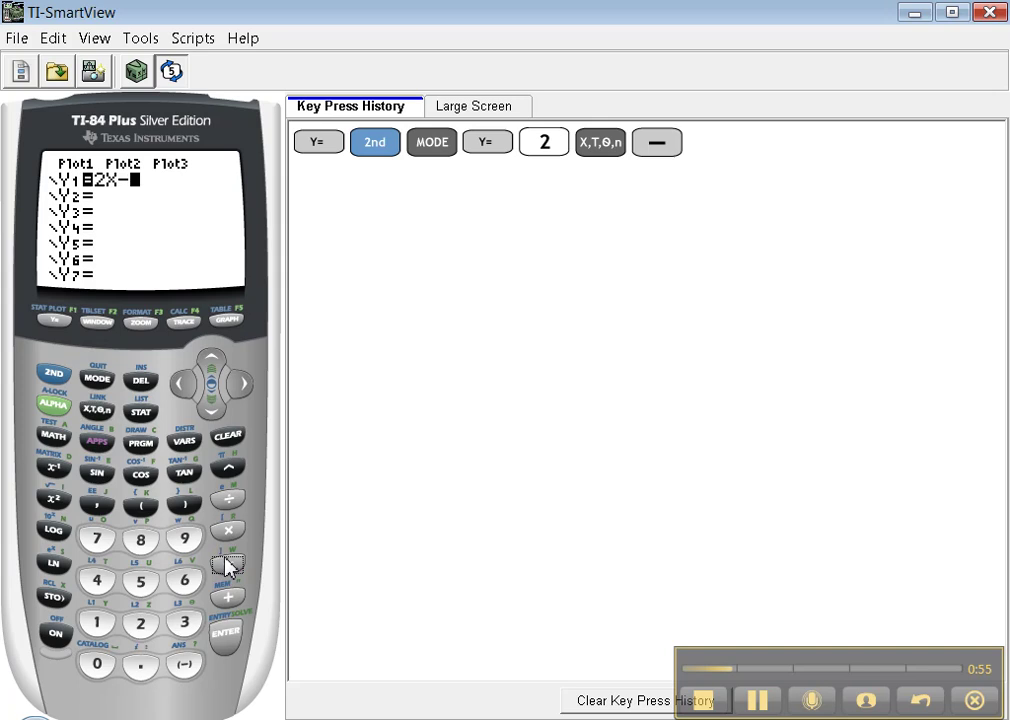
pyautogui.click(188, 624)
pyautogui.click(225, 633)
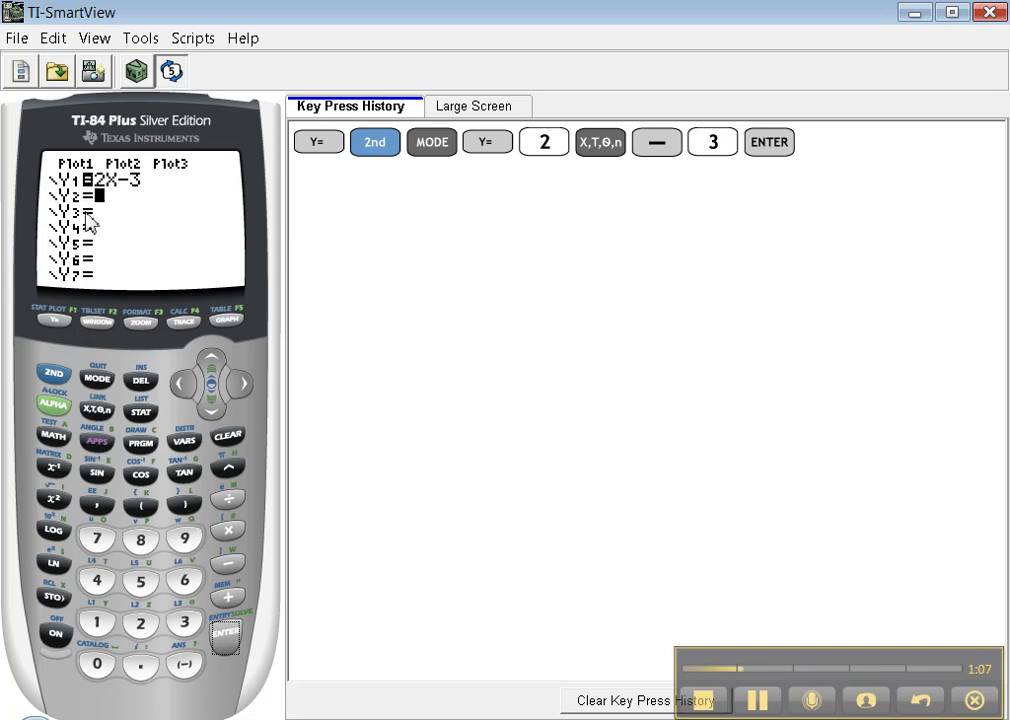
# Plot Y1 = 2X-3 as a rising straight line crossing the axes
pyautogui.click(226, 321)
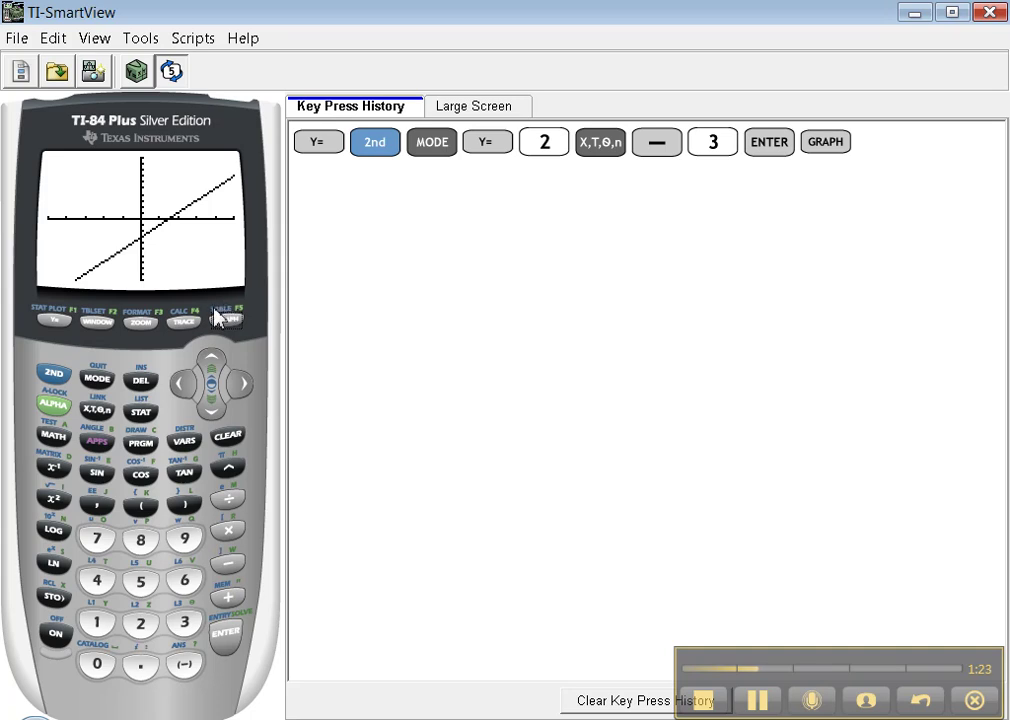
pyautogui.click(56, 377)
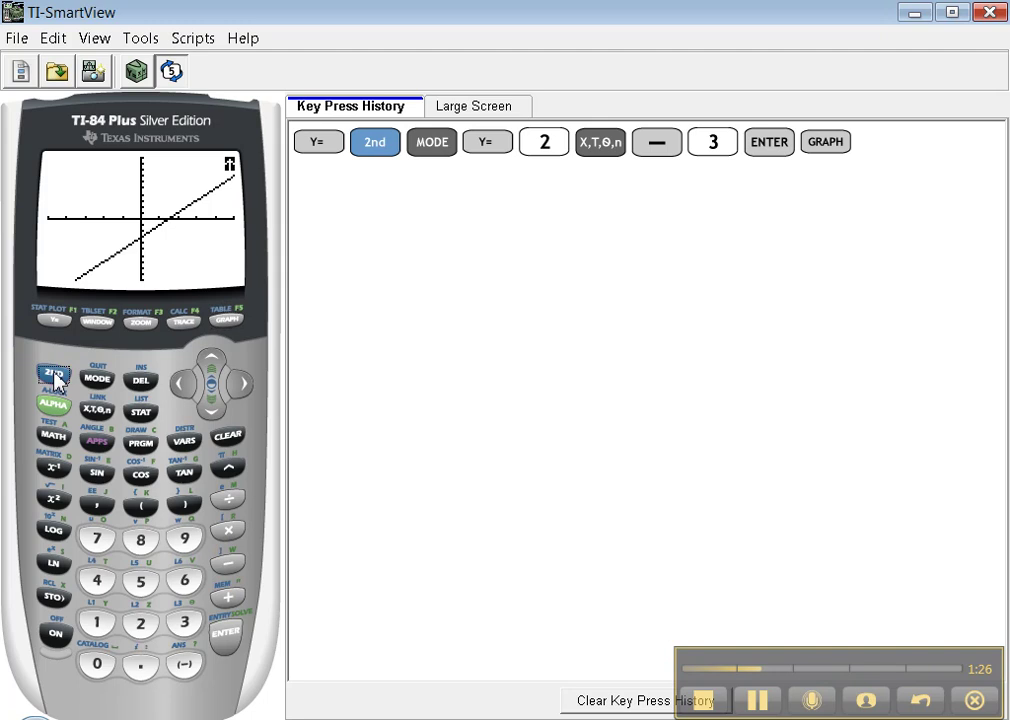
pyautogui.click(228, 321)
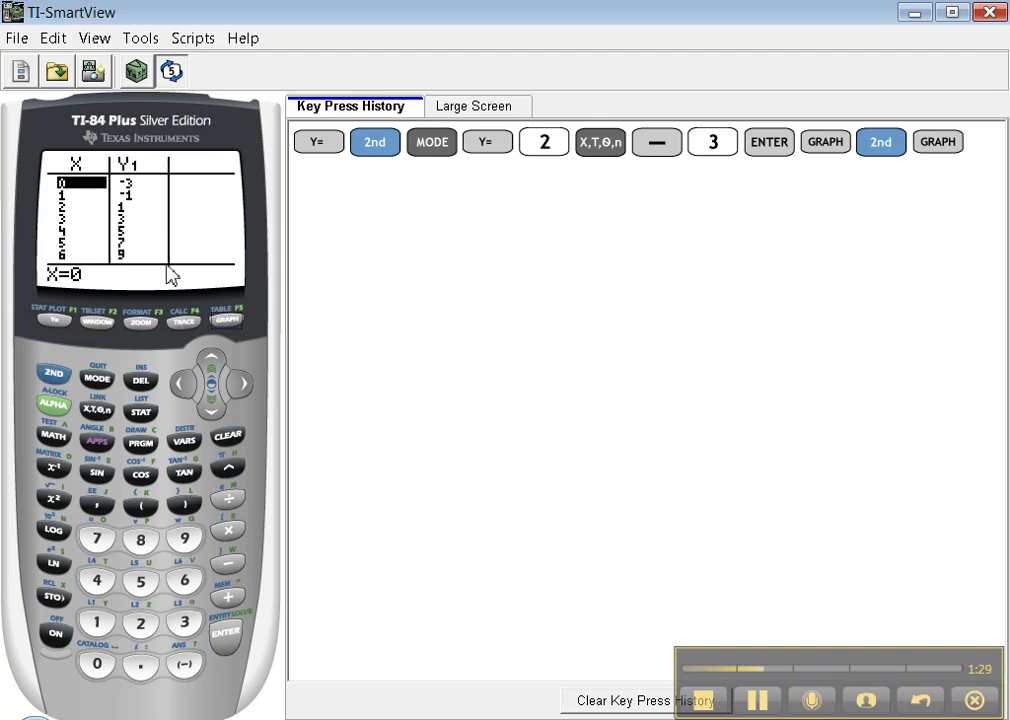
pyautogui.click(214, 362)
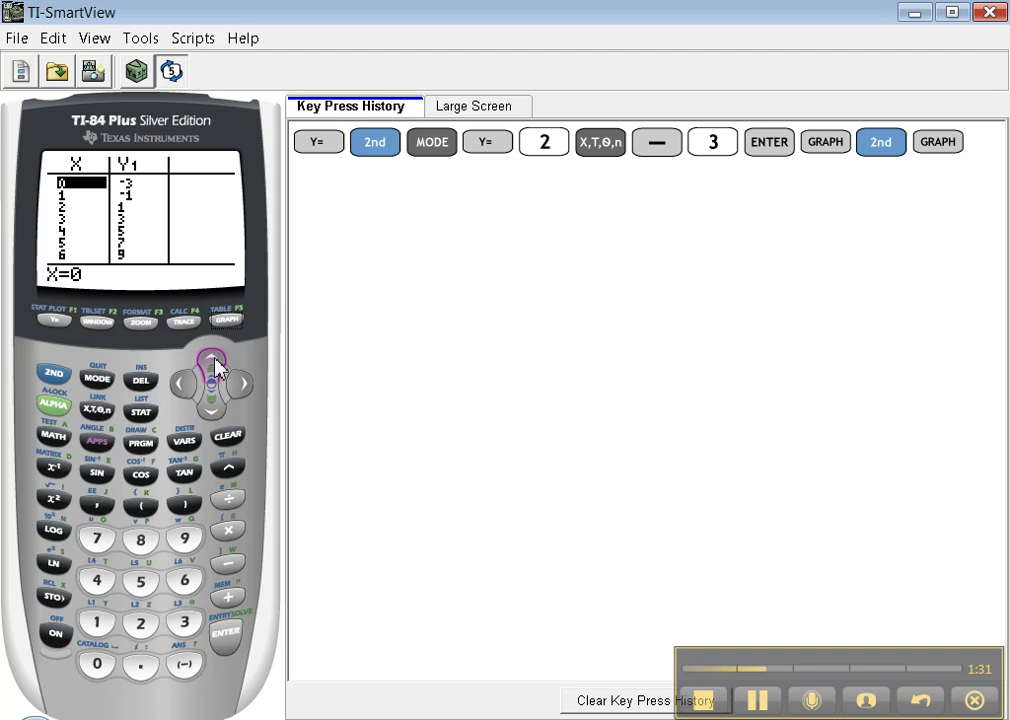
pyautogui.click(214, 362)
pyautogui.click(214, 362)
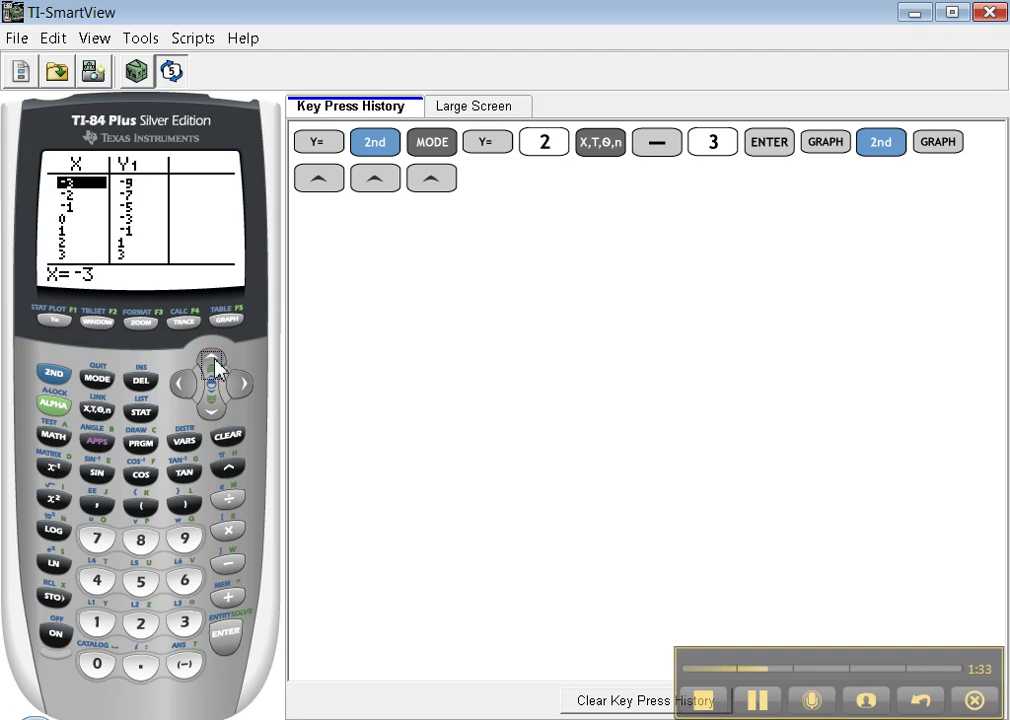
pyautogui.click(209, 411)
pyautogui.click(207, 410)
pyautogui.click(207, 410)
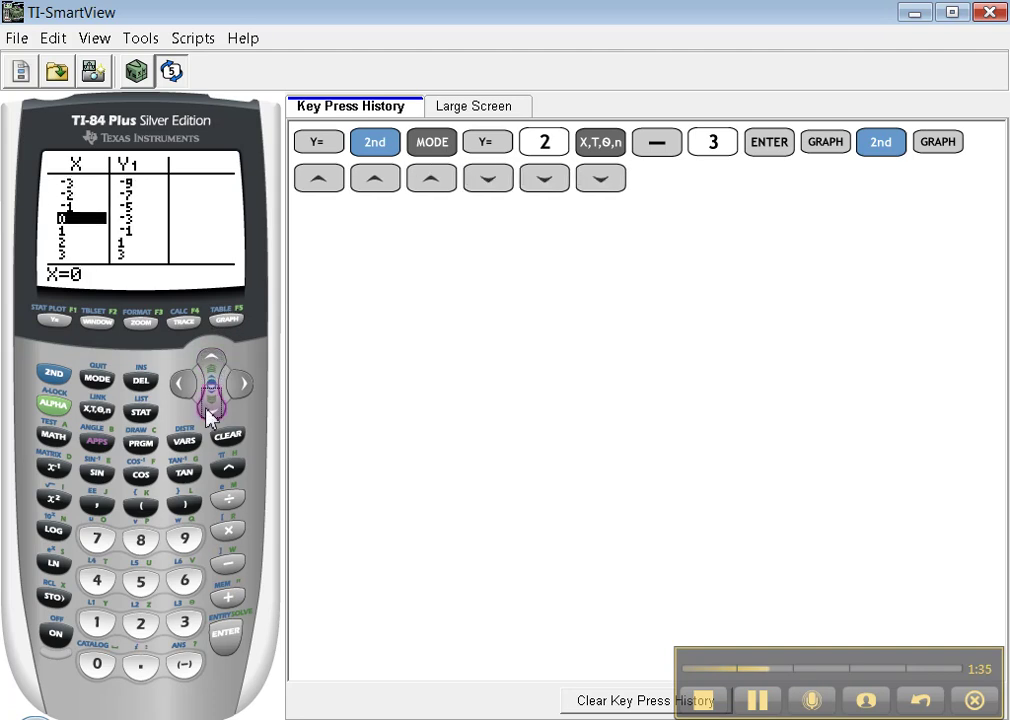
pyautogui.click(207, 410)
pyautogui.click(207, 410)
pyautogui.click(207, 410)
pyautogui.click(207, 410)
pyautogui.click(207, 410)
pyautogui.click(207, 410)
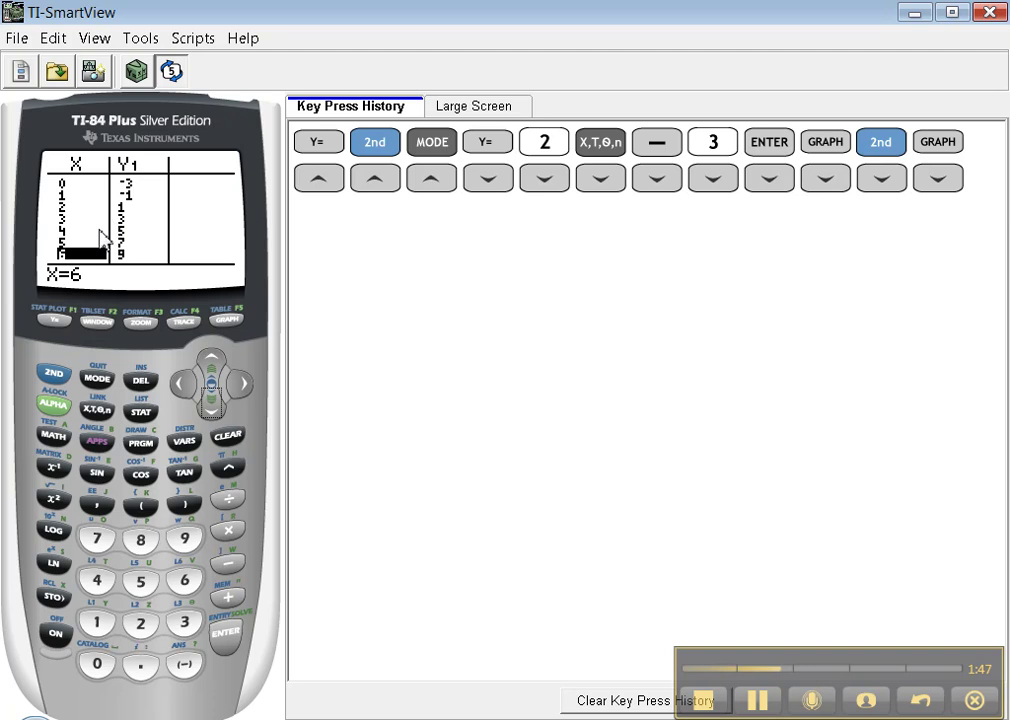
pyautogui.click(231, 321)
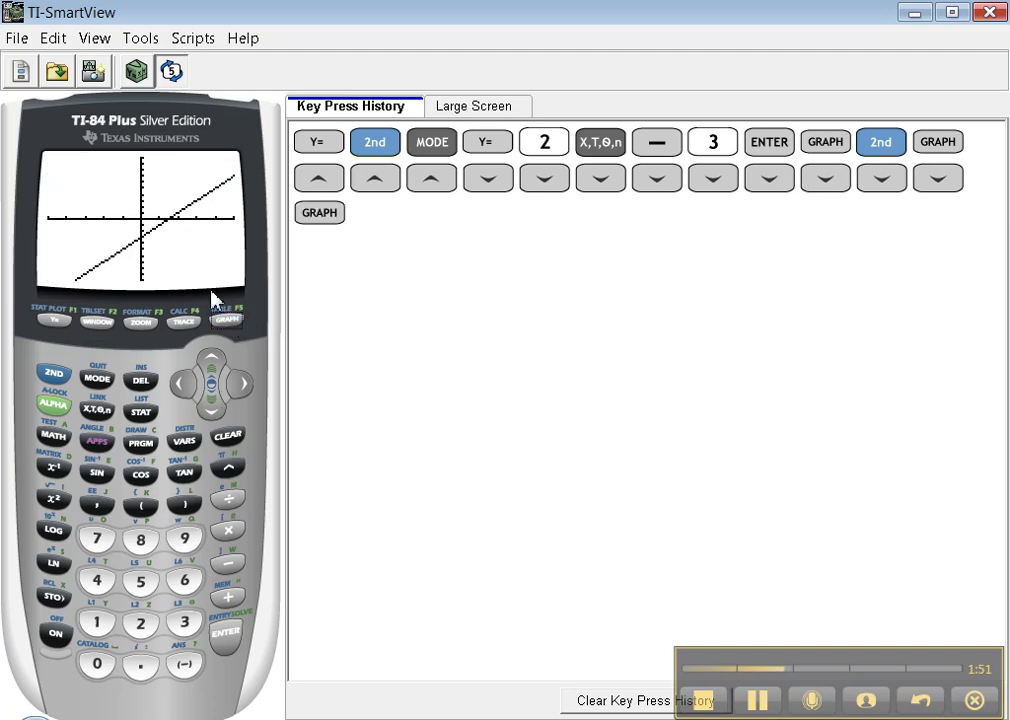
# Show the WINDOW settings: Xmin -5, Xmax 5, Ymin -10, Ymax 10
pyautogui.click(98, 323)
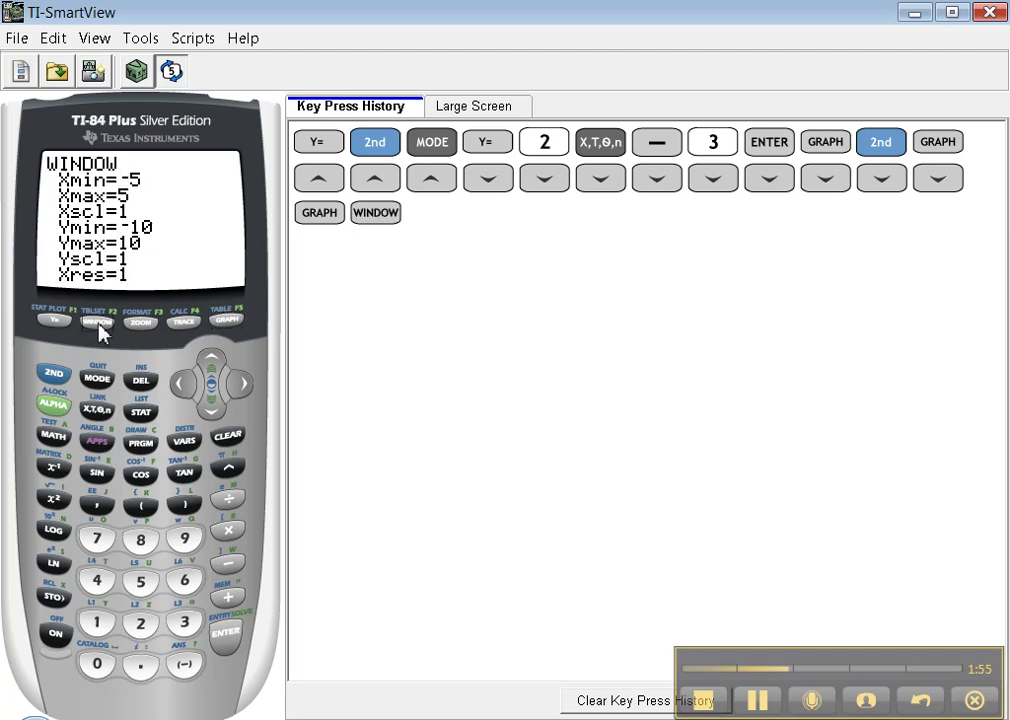
pyautogui.click(236, 322)
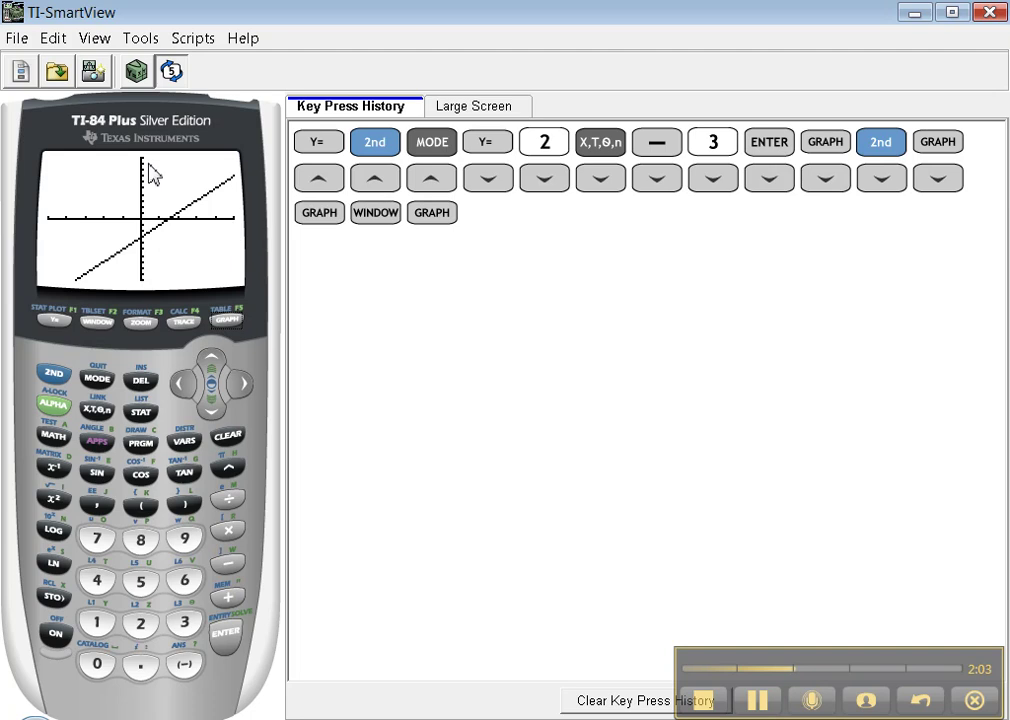
pyautogui.click(100, 322)
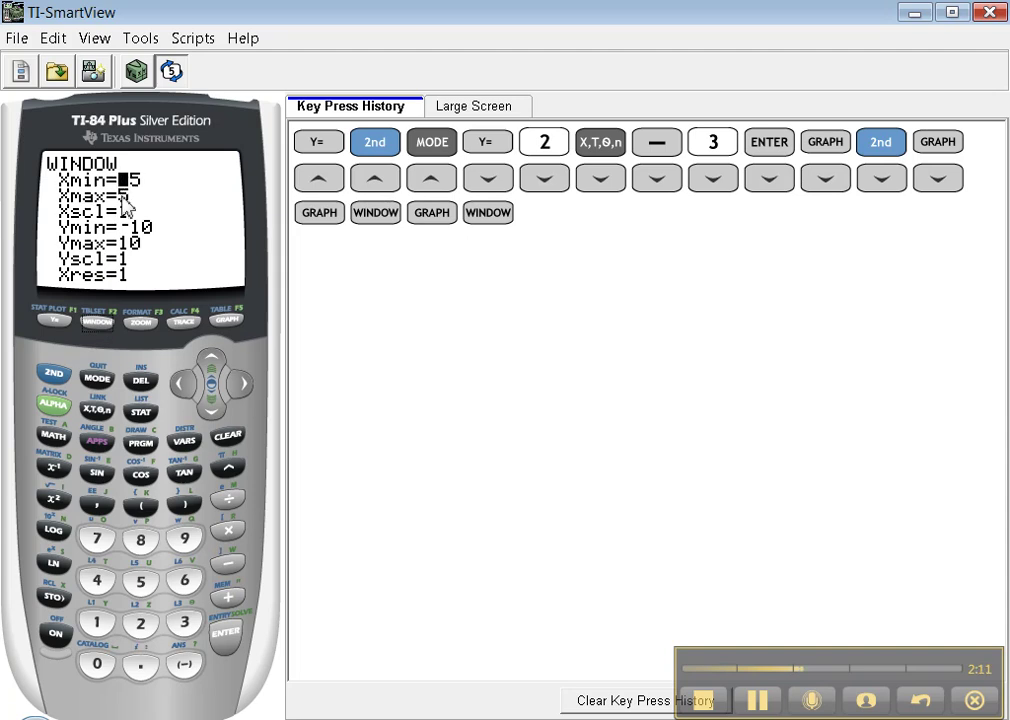
# Set Xmin -3, Xmax 3, Ymin -5 and Ymax 5, keeping both scales at 1
pyautogui.click(184, 666)
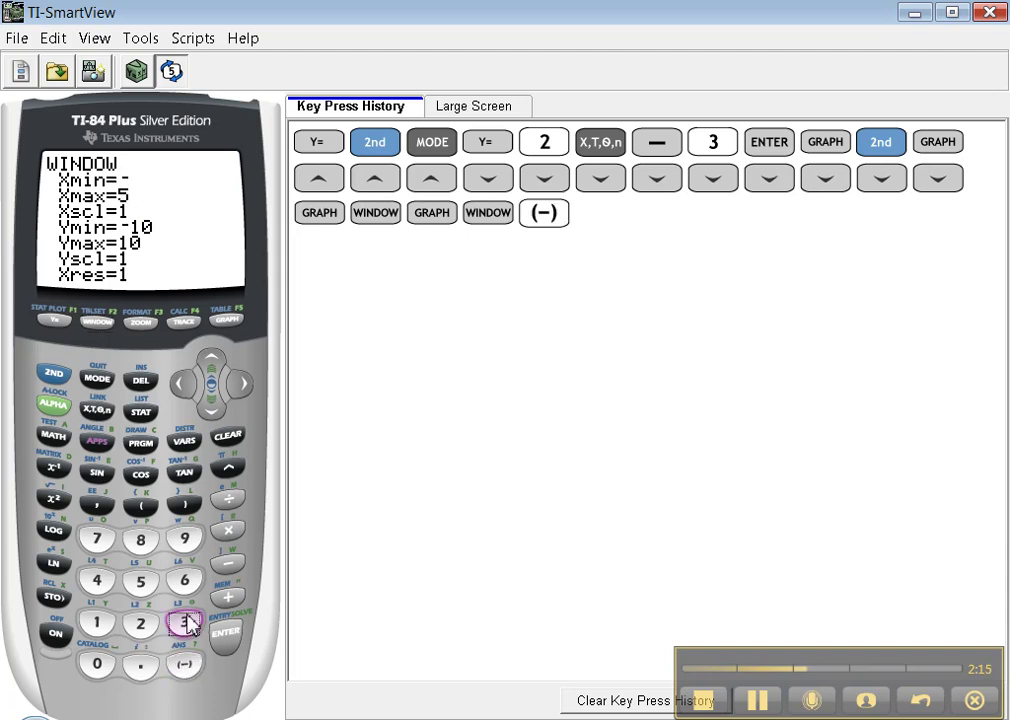
pyautogui.click(186, 623)
pyautogui.click(210, 419)
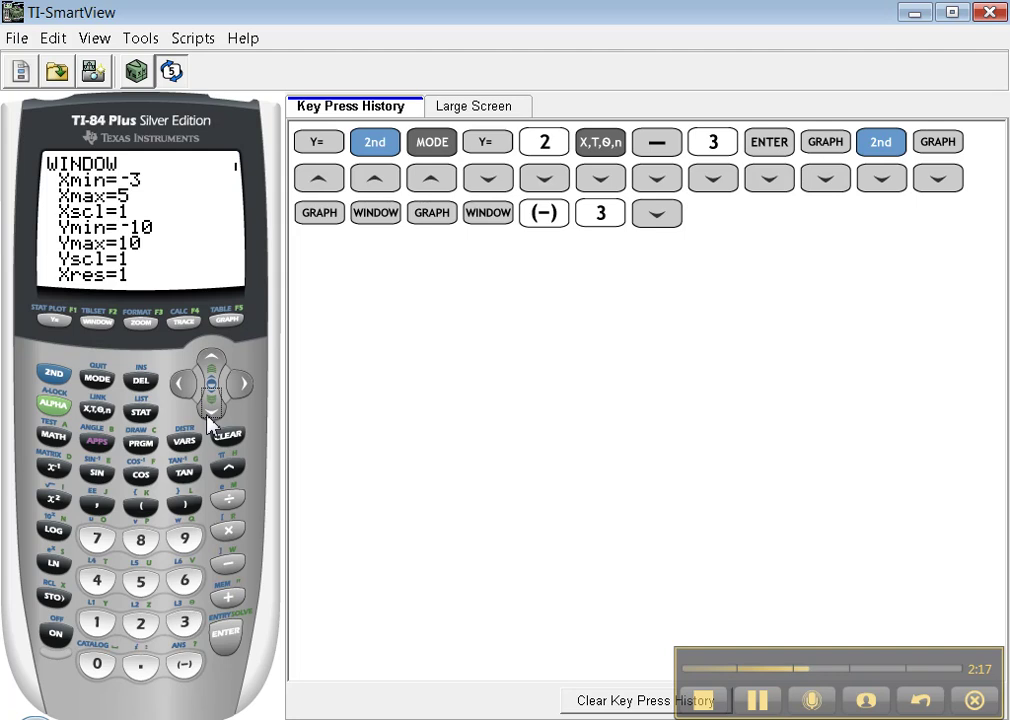
pyautogui.click(186, 624)
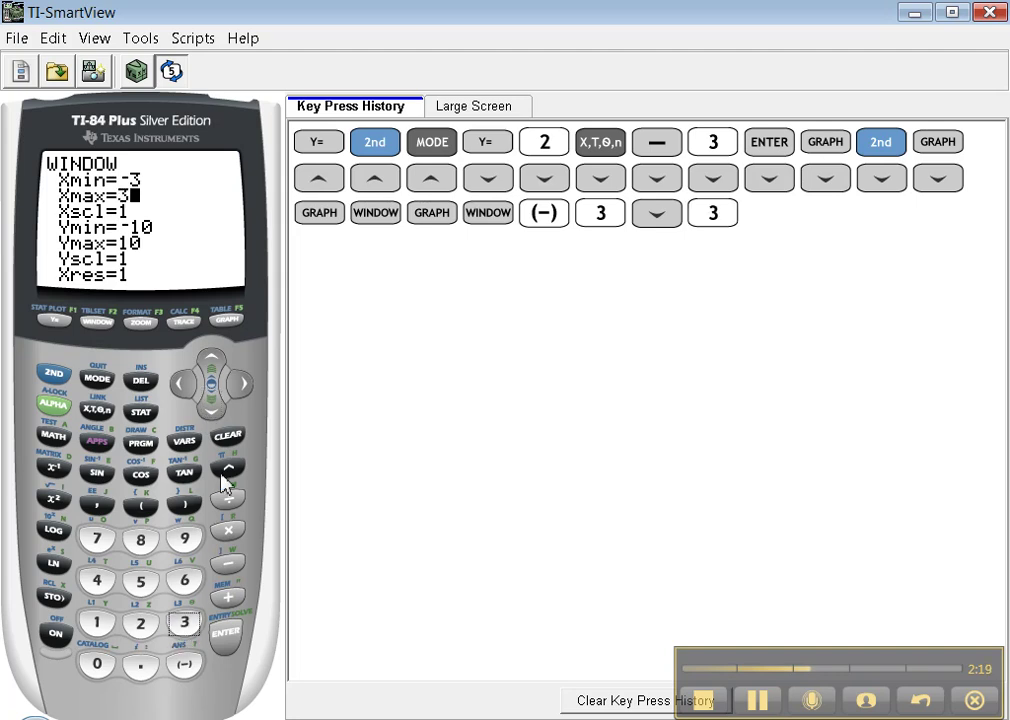
pyautogui.click(210, 404)
pyautogui.click(211, 406)
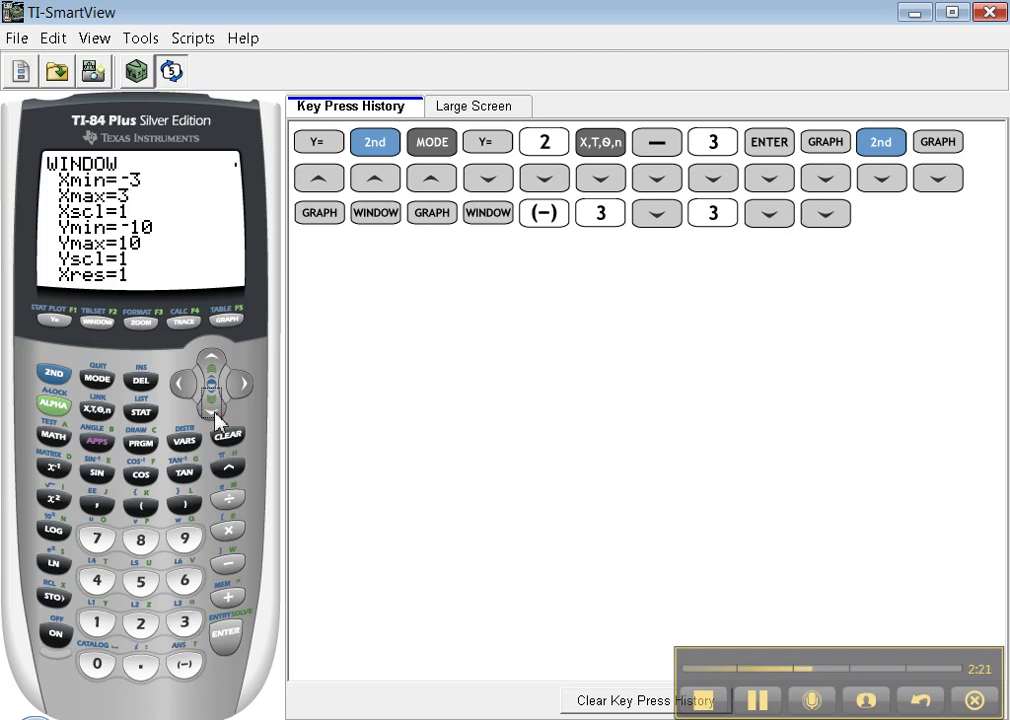
pyautogui.click(186, 666)
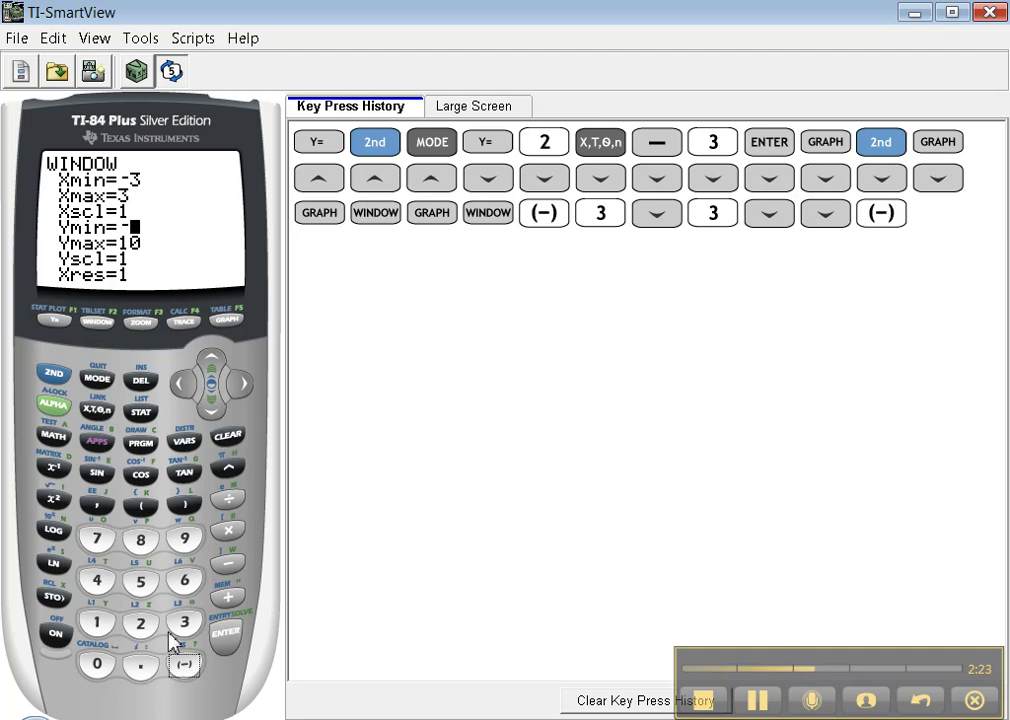
pyautogui.click(141, 582)
pyautogui.click(210, 410)
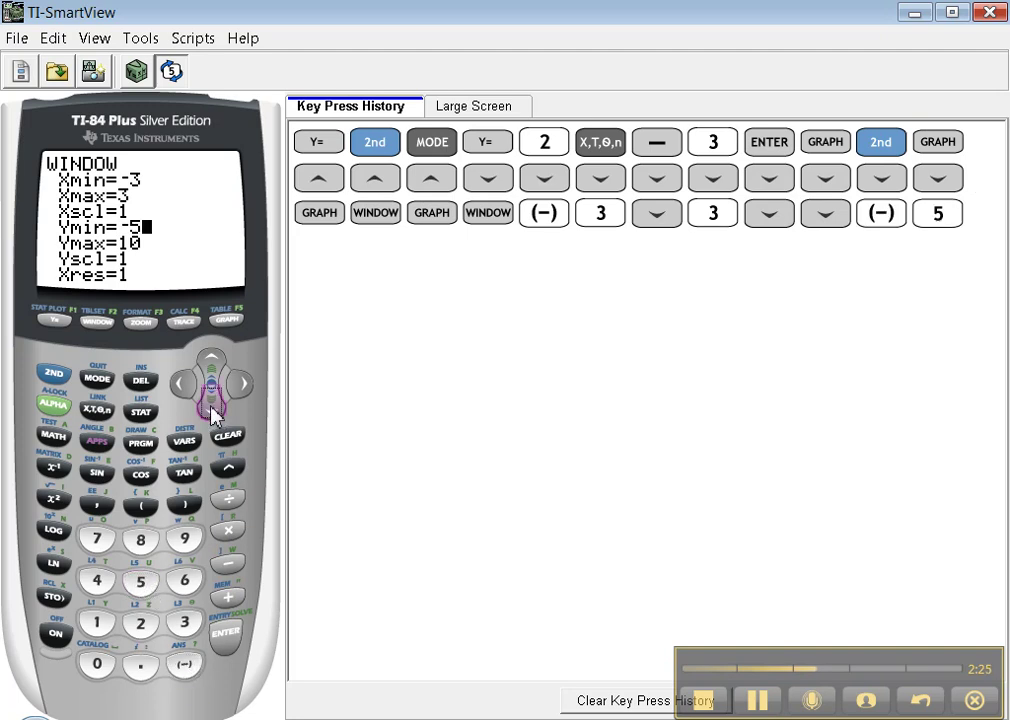
pyautogui.click(141, 582)
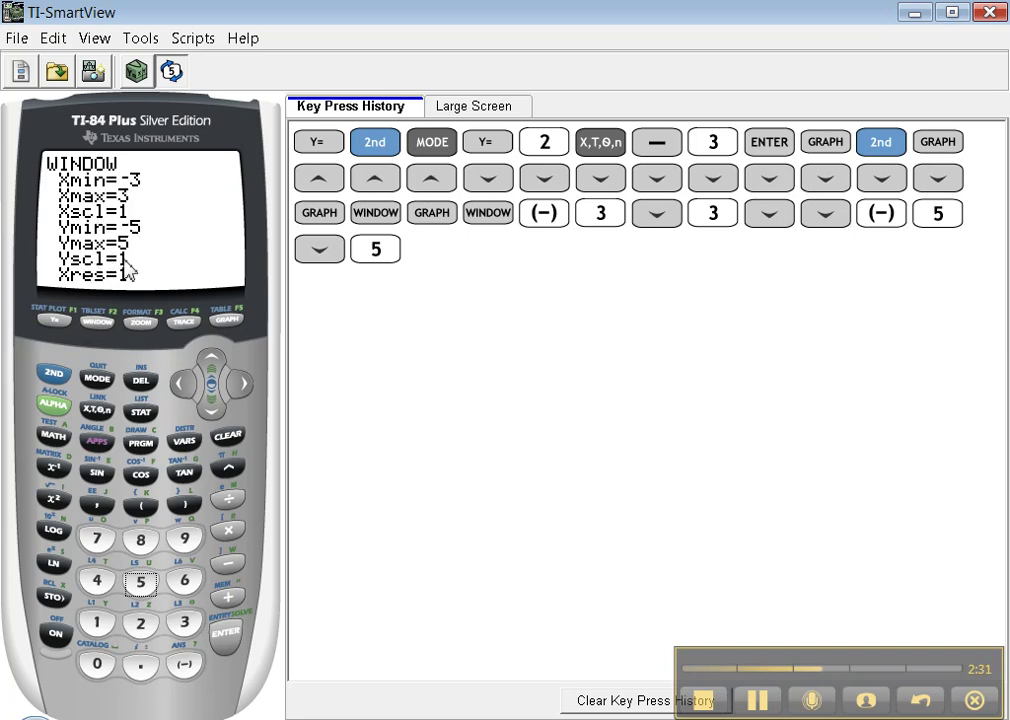
pyautogui.click(210, 409)
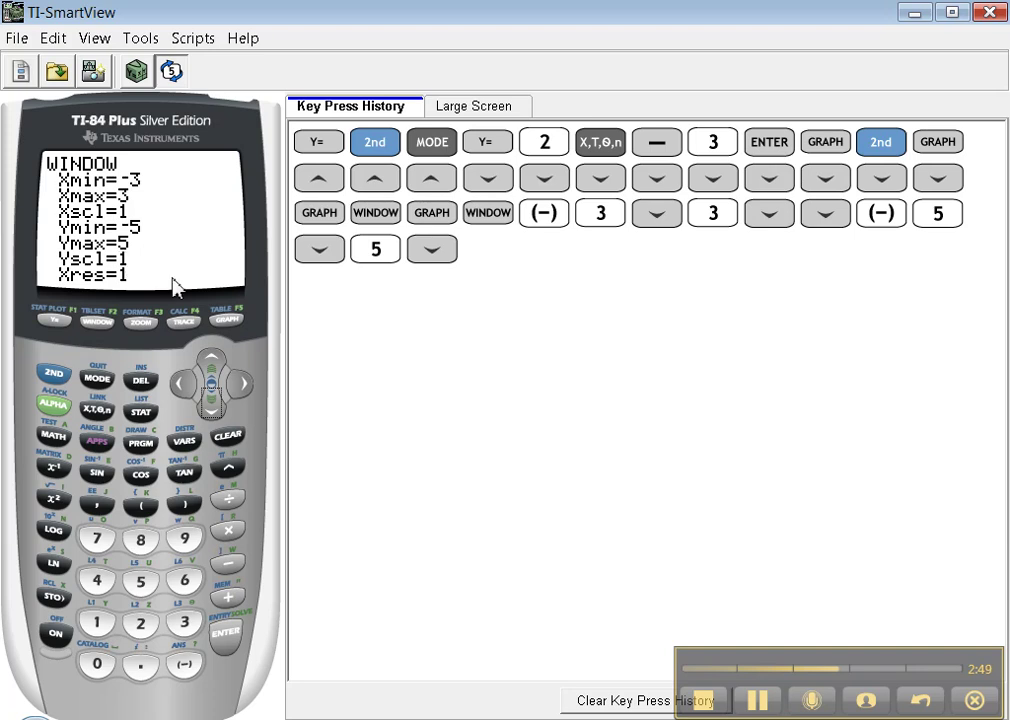
# Redraw Y1 = 2X-3 in the -3 to 3 by -5 to 5 window
pyautogui.click(236, 328)
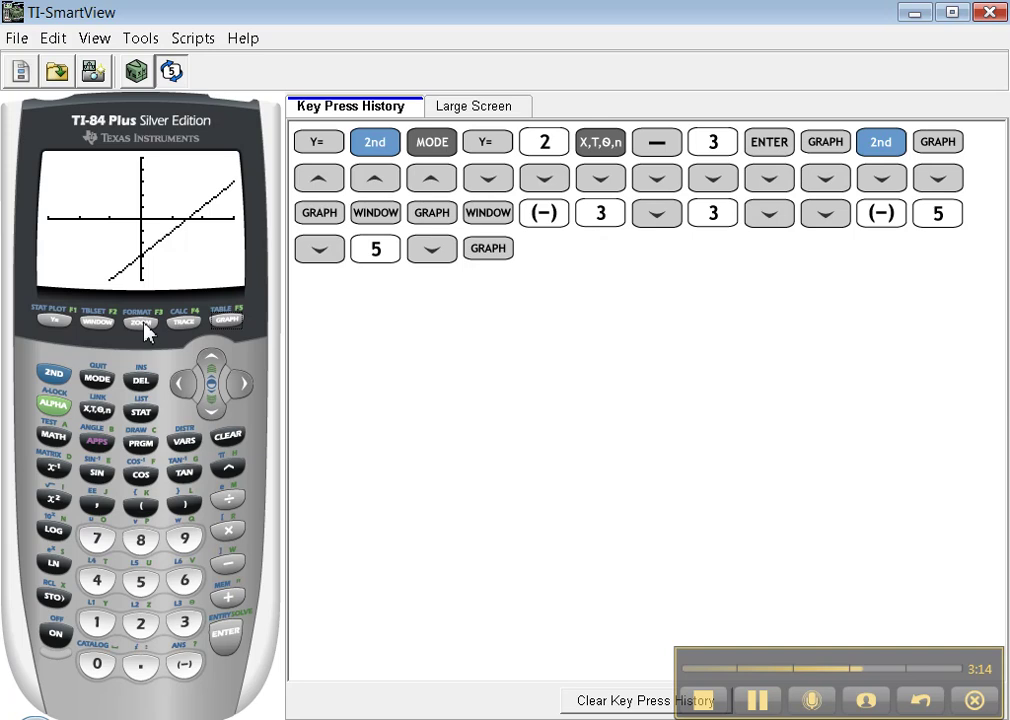
# Show the ZOOM menu, stepping down to ZStandard and back up to ZBox
pyautogui.click(141, 323)
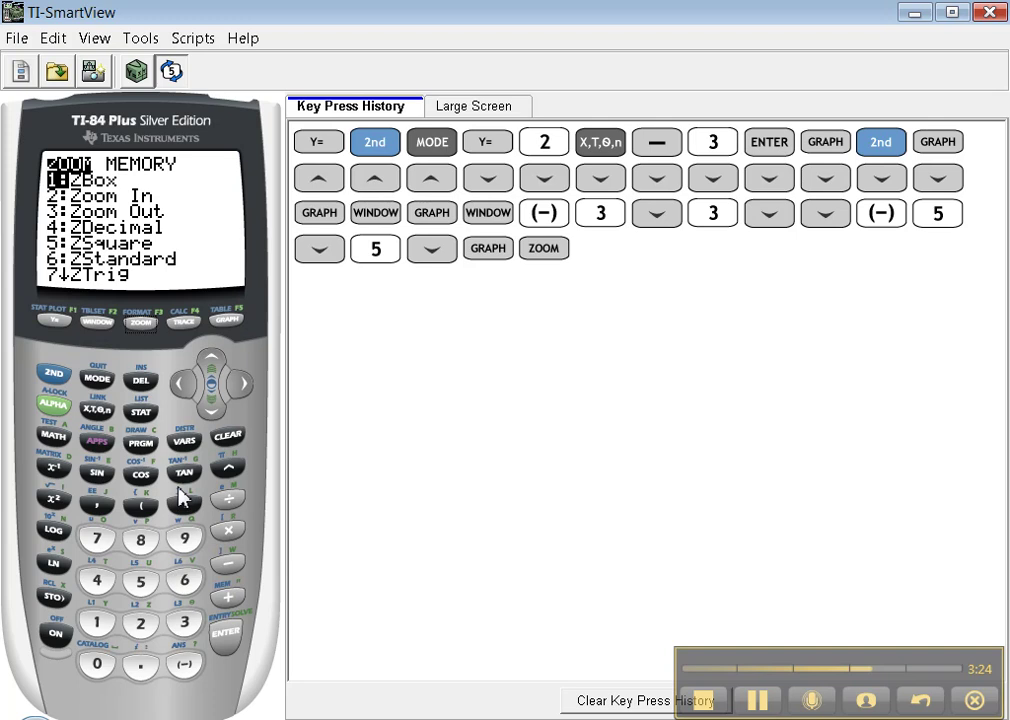
pyautogui.click(208, 409)
pyautogui.click(208, 409)
pyautogui.click(208, 409)
pyautogui.click(208, 409)
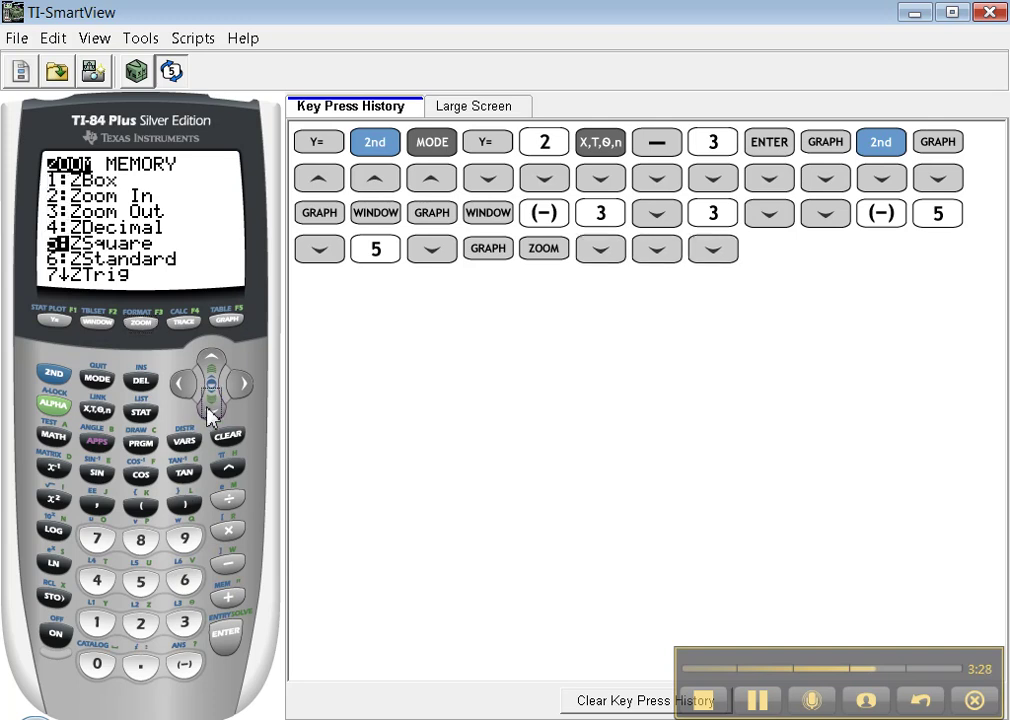
pyautogui.click(208, 409)
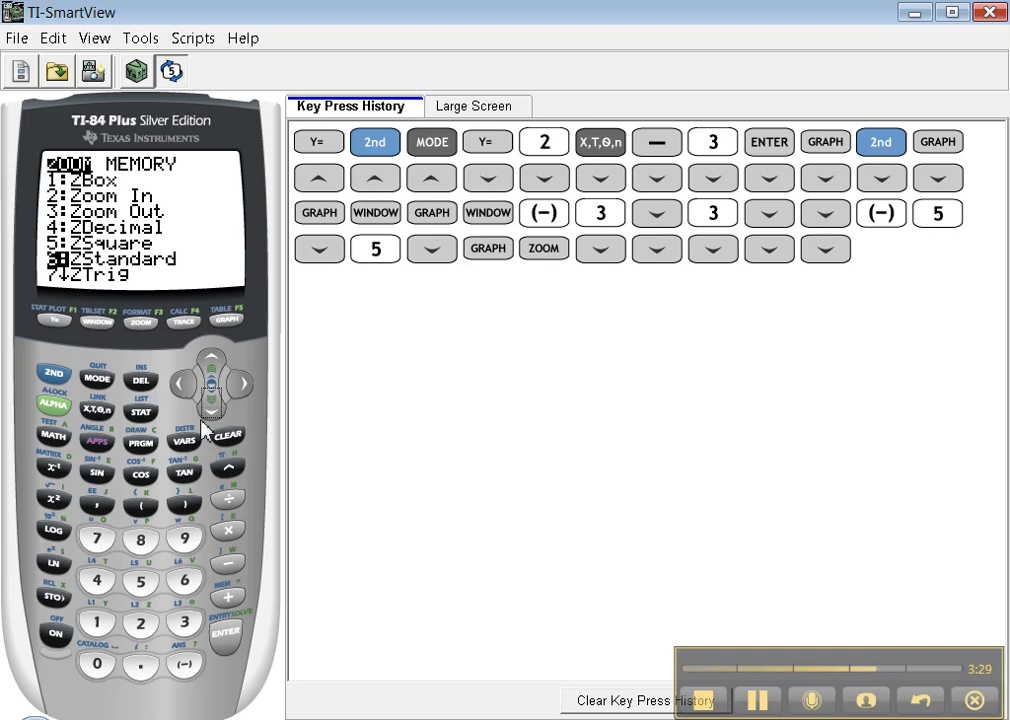
pyautogui.click(211, 366)
pyautogui.click(211, 366)
pyautogui.click(211, 366)
pyautogui.click(211, 366)
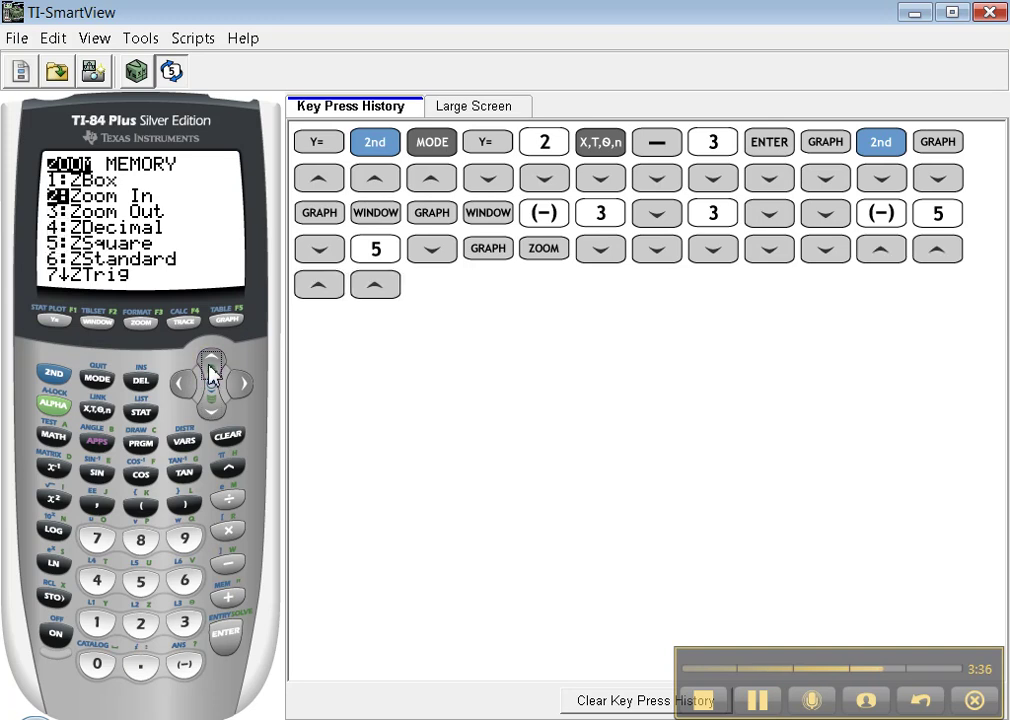
pyautogui.click(211, 366)
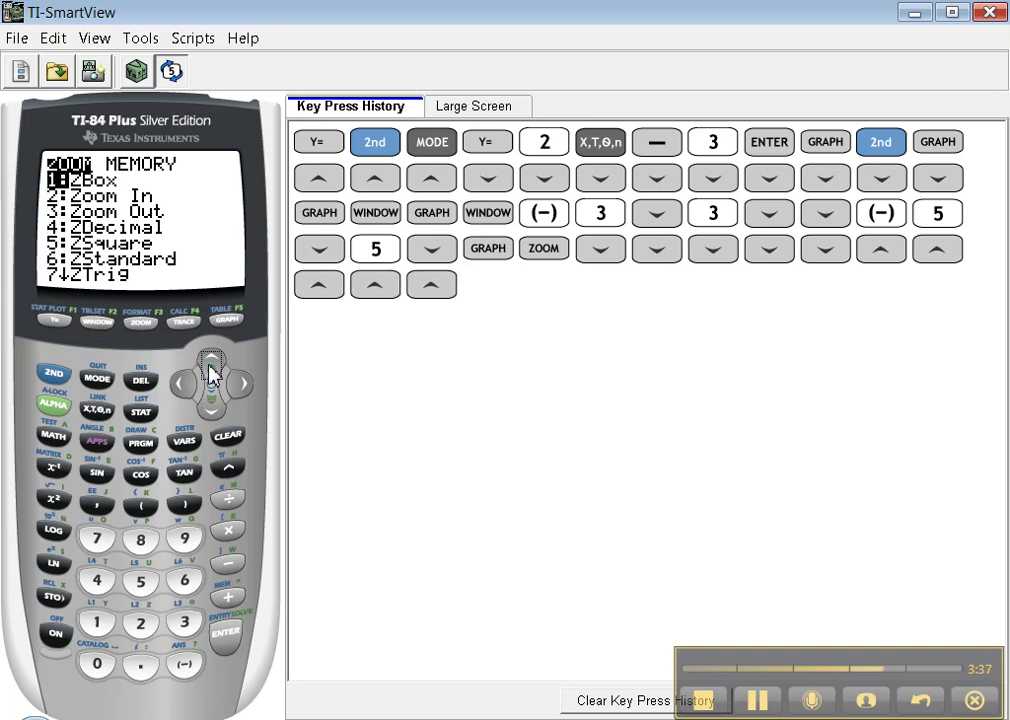
# Apply ZStandard to the graph, then show TABLE SETUP with TblStart 0 and ΔTbl 1
pyautogui.click(186, 582)
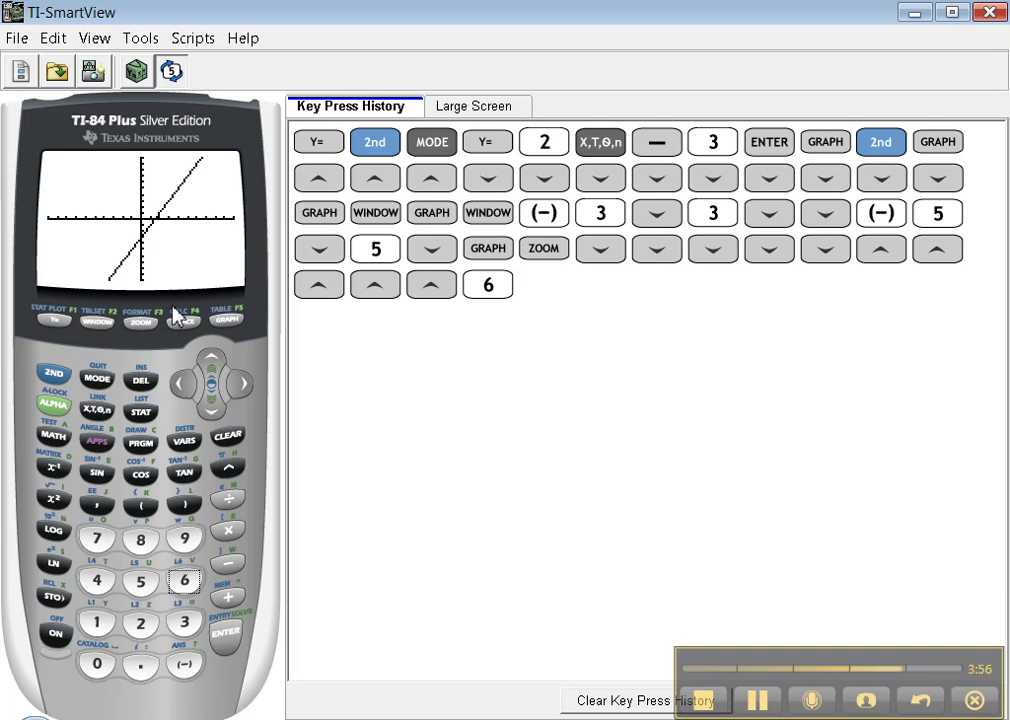
pyautogui.click(53, 382)
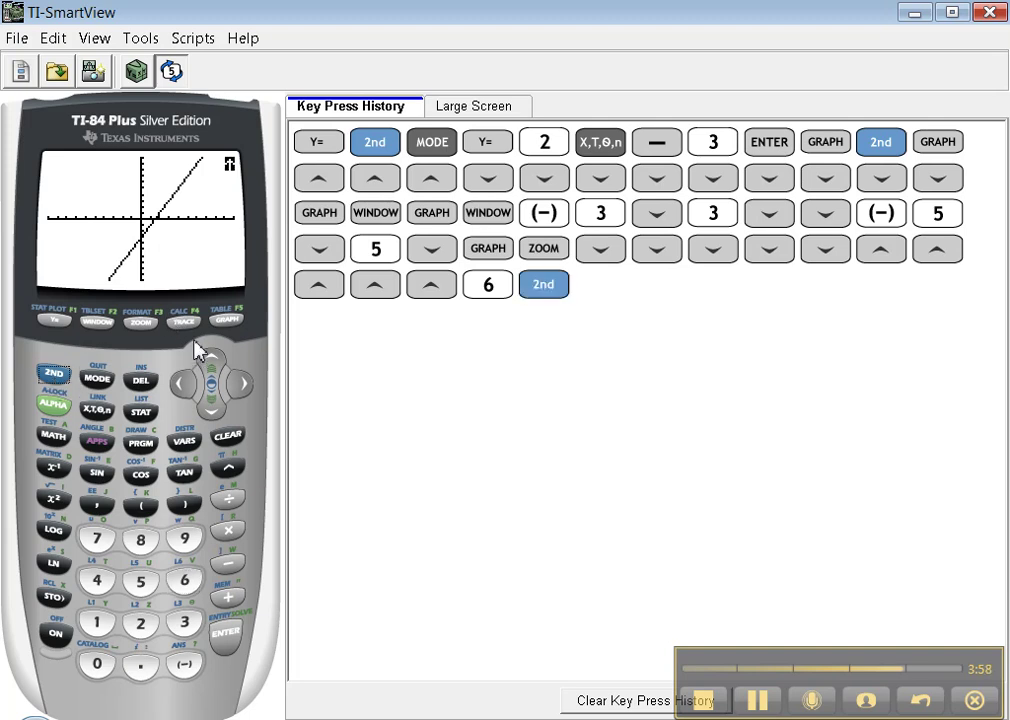
pyautogui.click(98, 321)
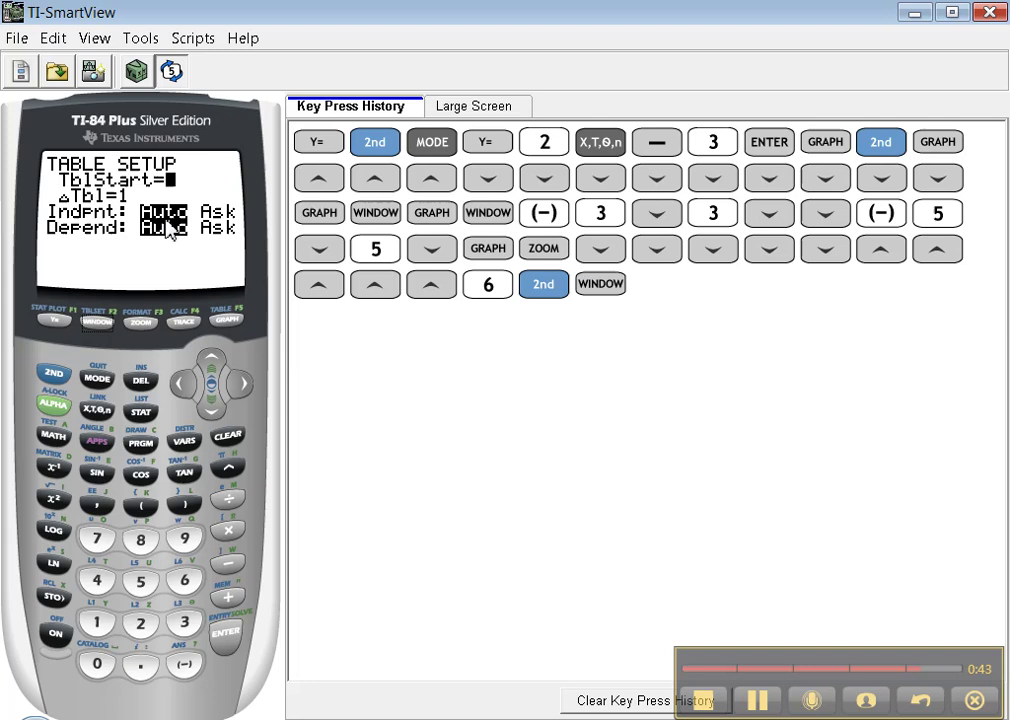
# Show the CALCULATE menu (value, zero, minimum, maximum, intersect) via 2nd TRACE
pyautogui.click(60, 372)
pyautogui.click(183, 322)
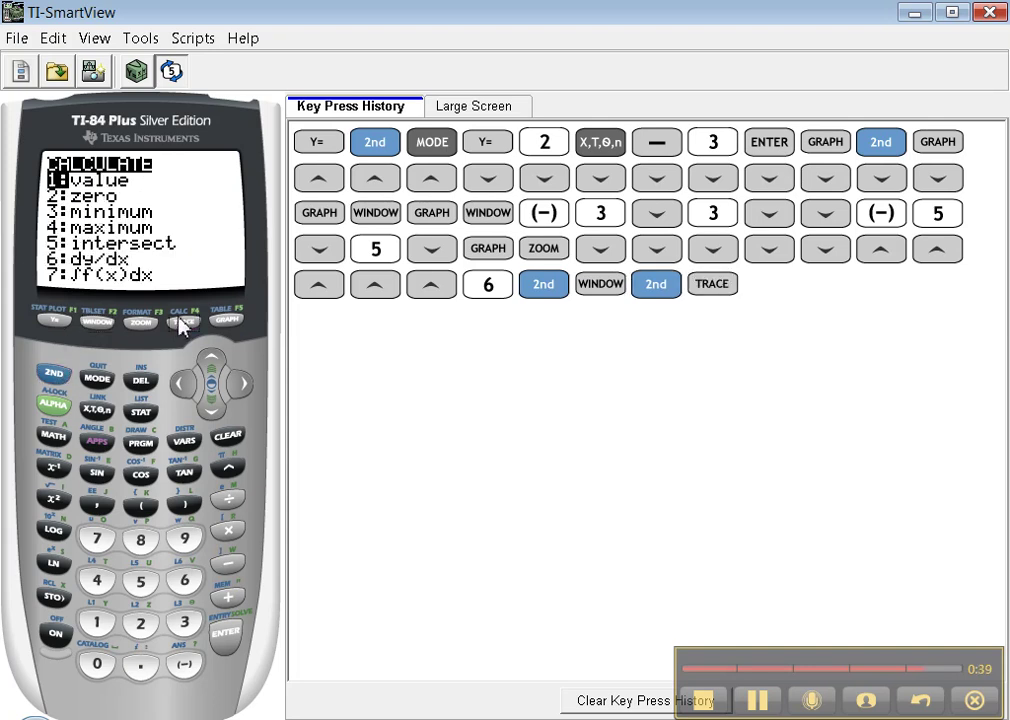